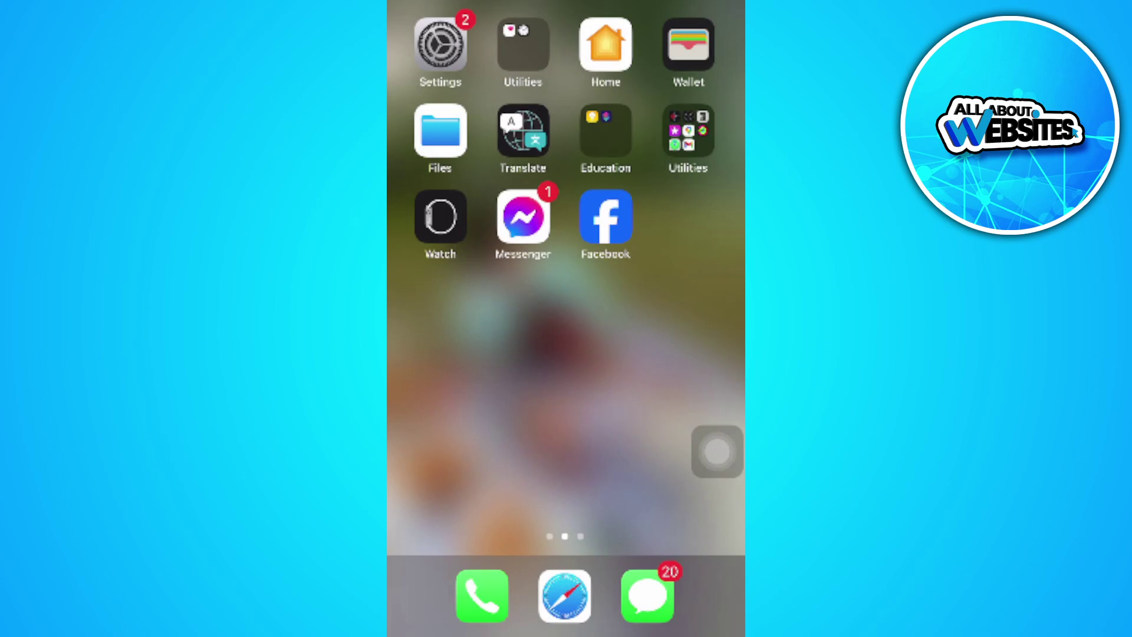
# Launch Settings from the Home Screen and go to the Apple ID account page.
pyautogui.click(439, 44)
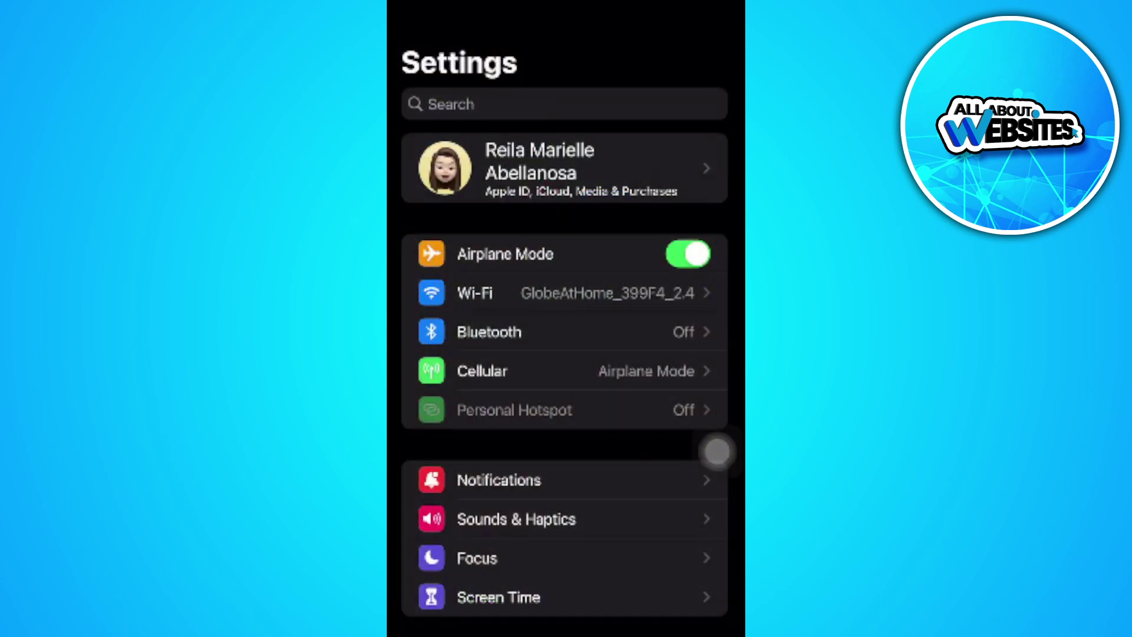
pyautogui.click(540, 168)
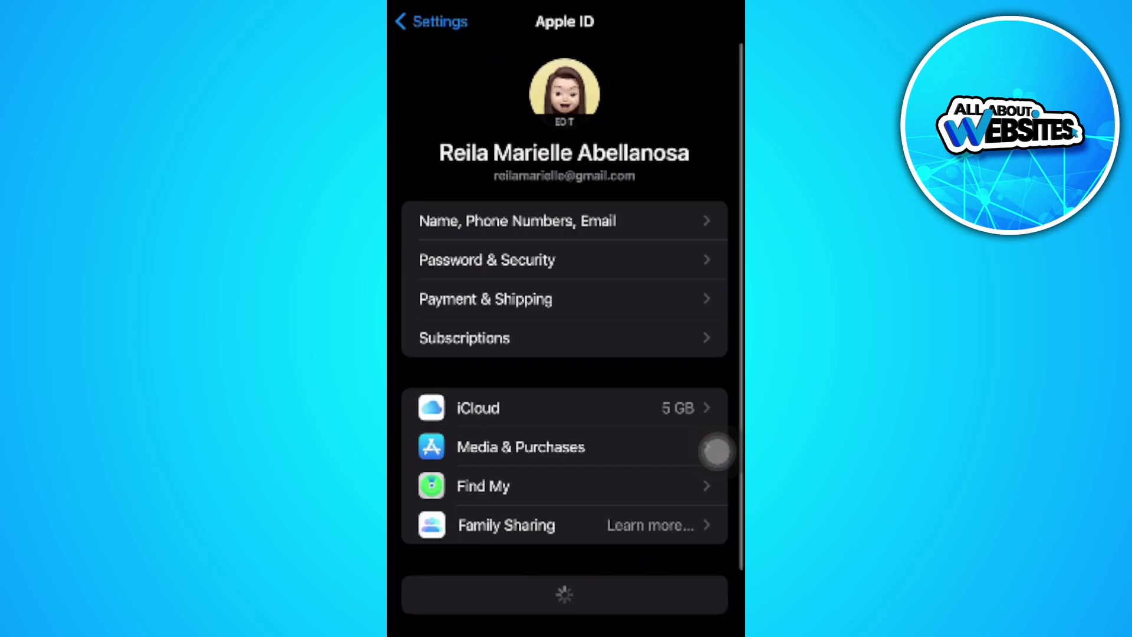
pyautogui.scroll(-3, 717, 451)
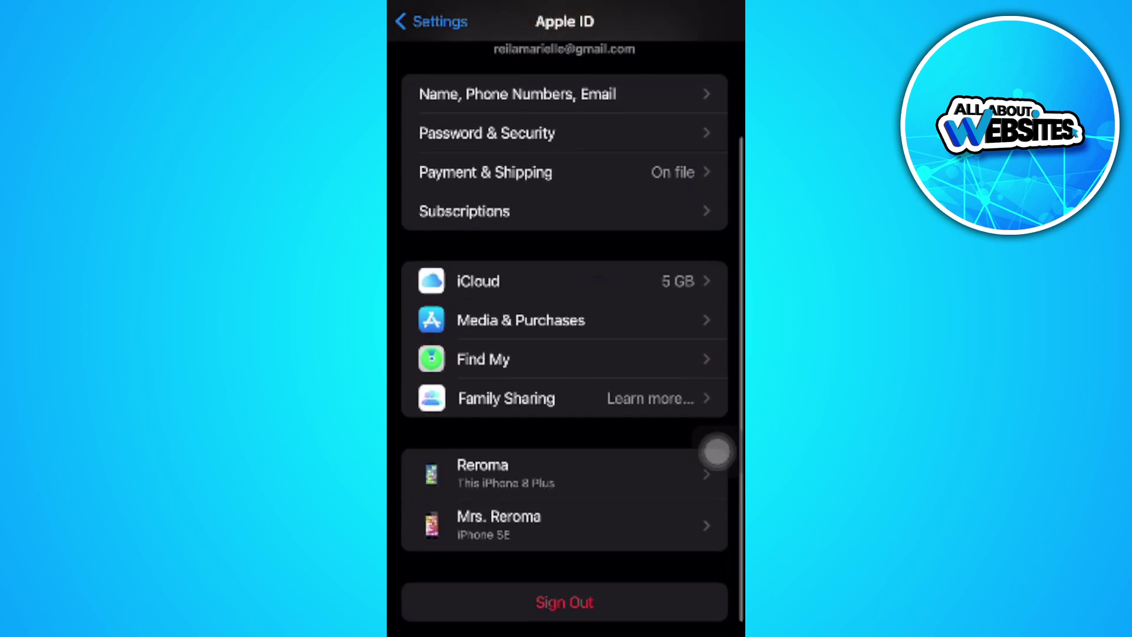
# Show the Media & Purchases options and view the account details.
pyautogui.click(521, 320)
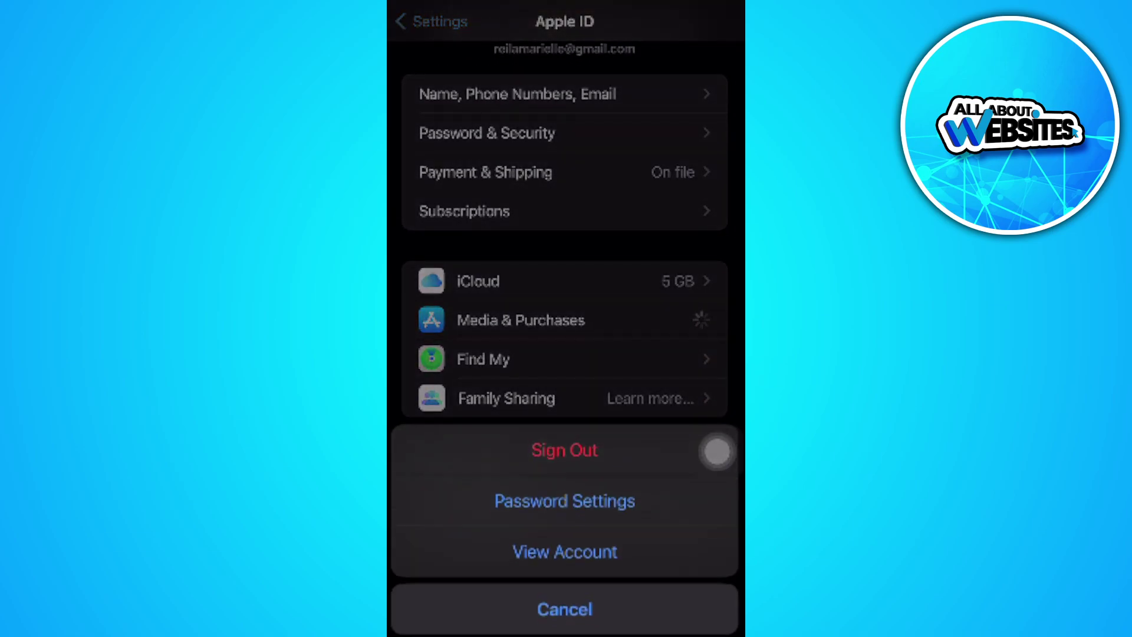
pyautogui.click(716, 446)
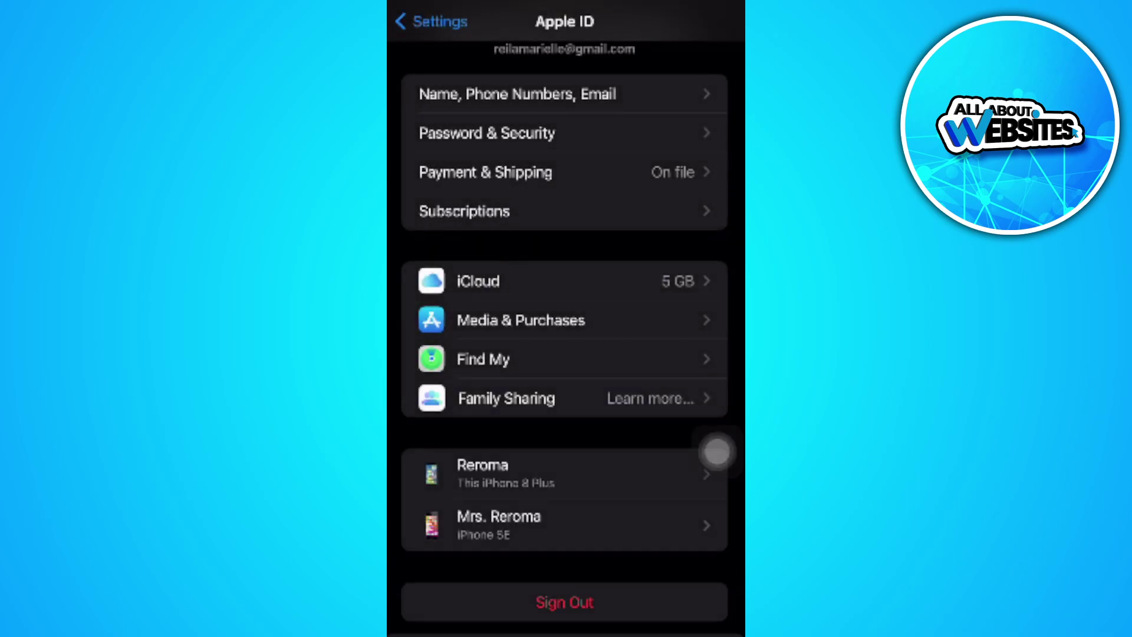
pyautogui.scroll(3, 564, 353)
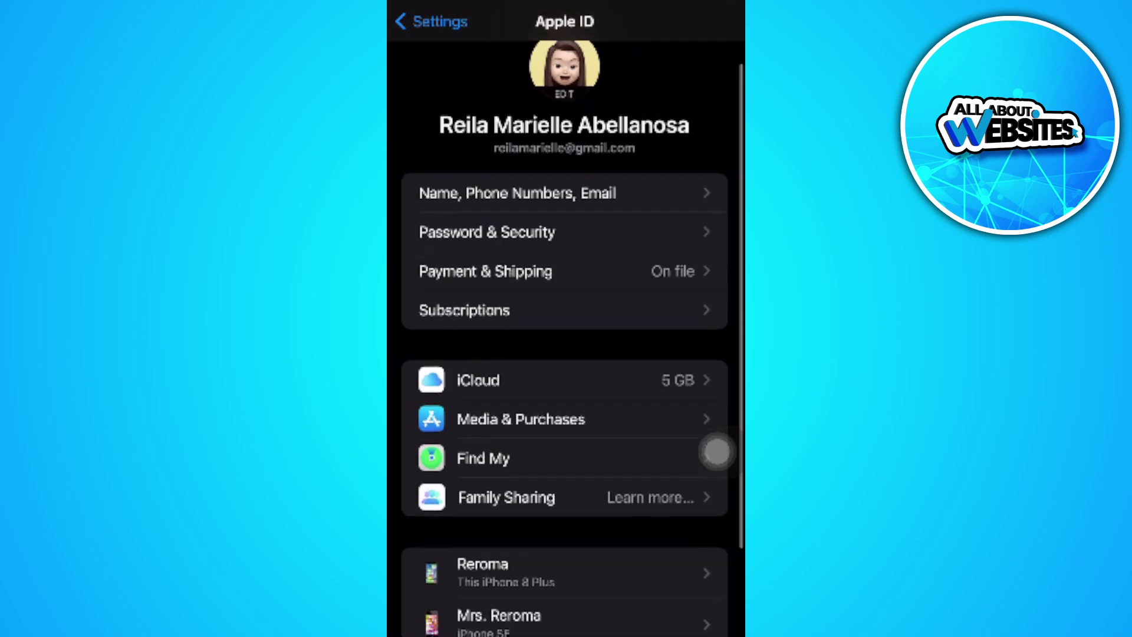